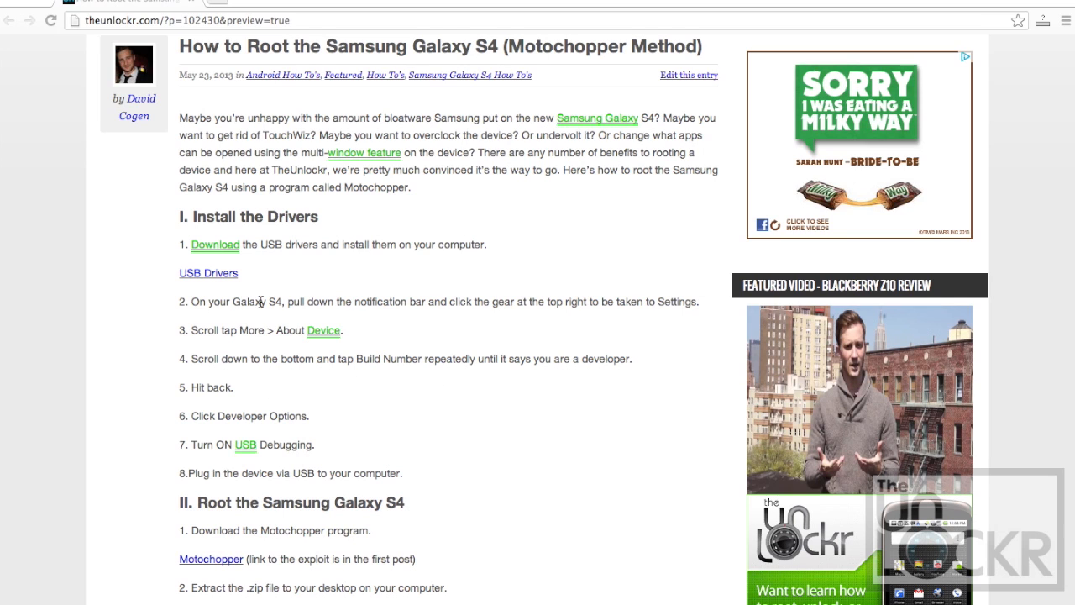
Open the USB drivers download, then open the Motochopper exploit thread on XDA.
click(228, 277)
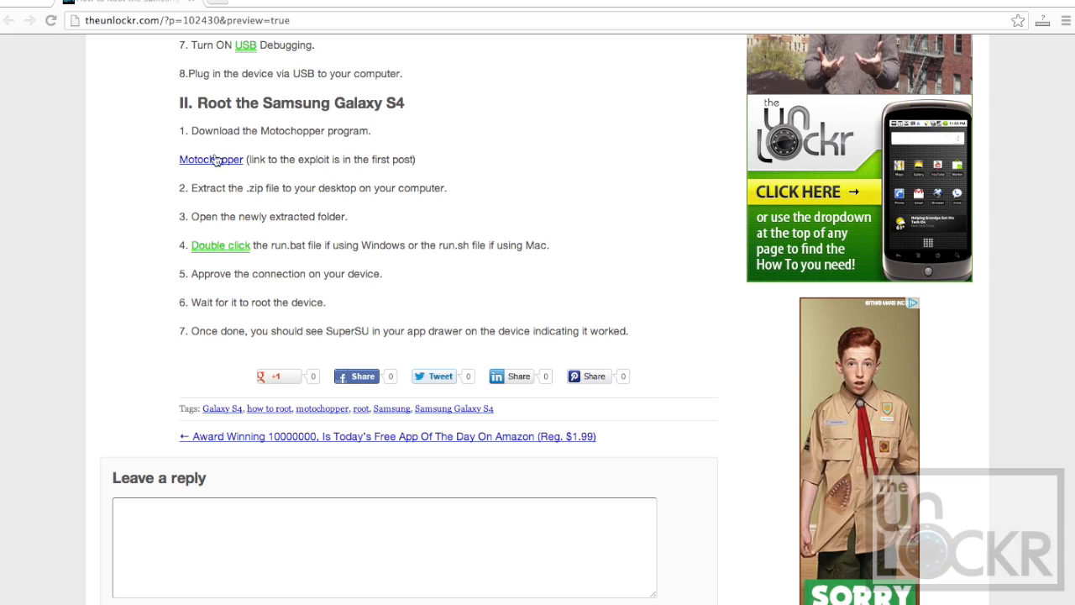
click(210, 160)
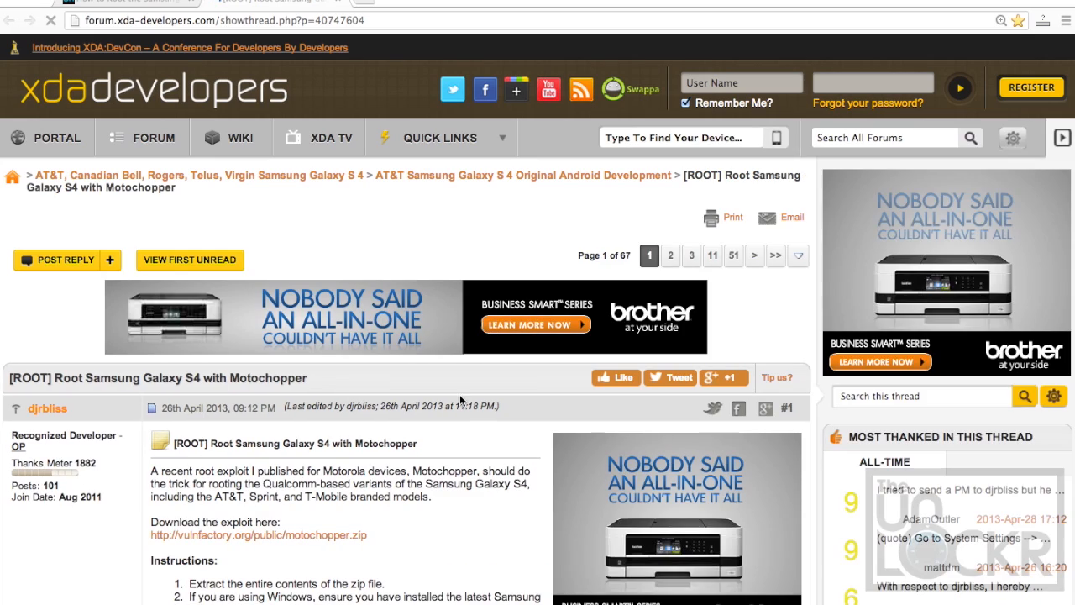
scroll(455, 486, down, 10)
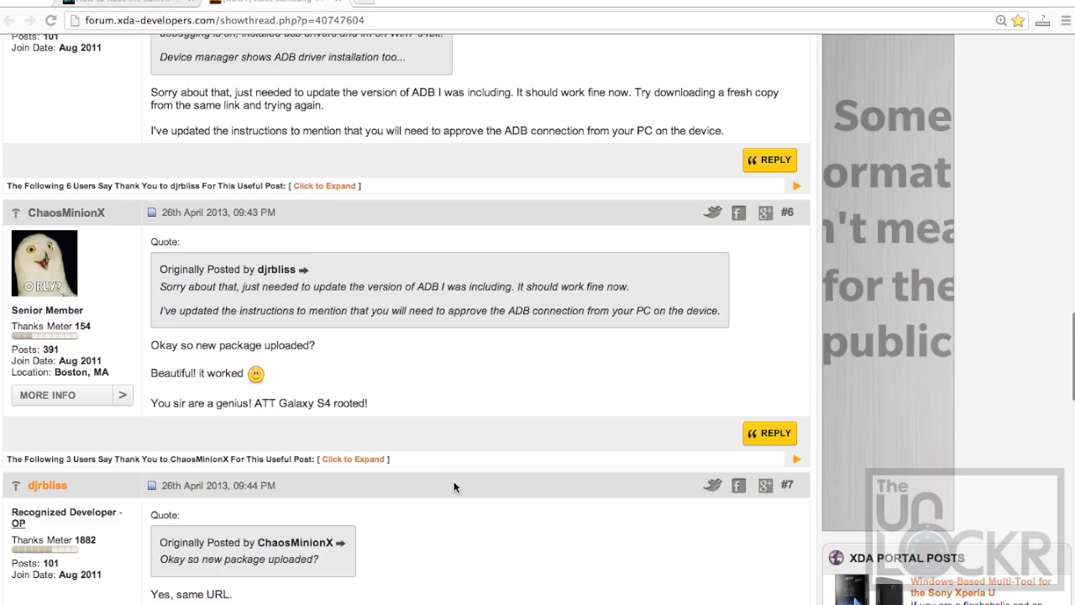
scroll(455, 487, up, 4)
scroll(454, 486, up, 5)
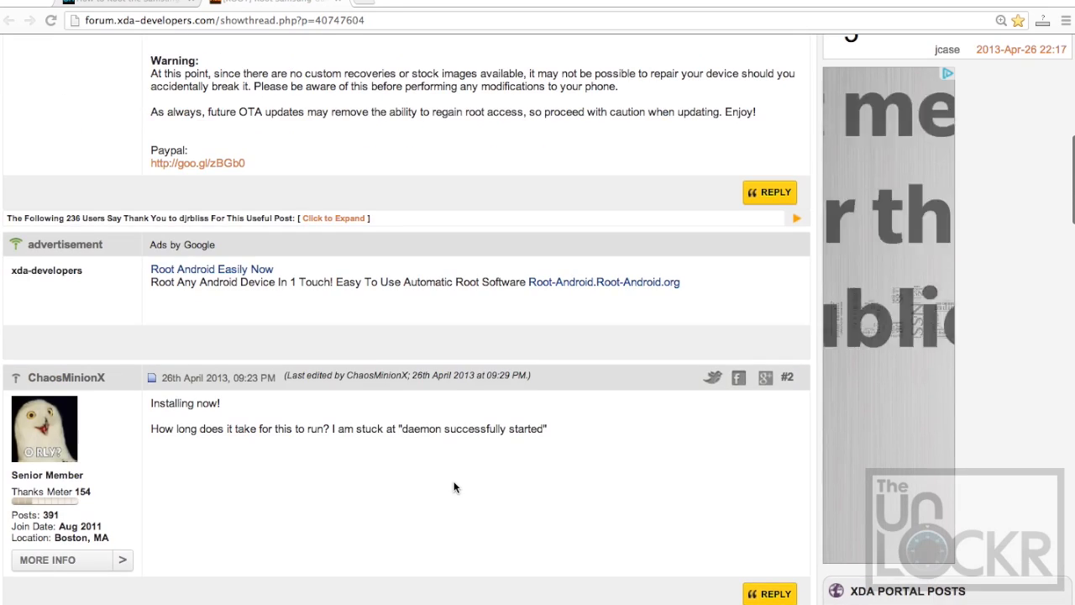
scroll(454, 487, up, 4)
scroll(454, 486, up, 2)
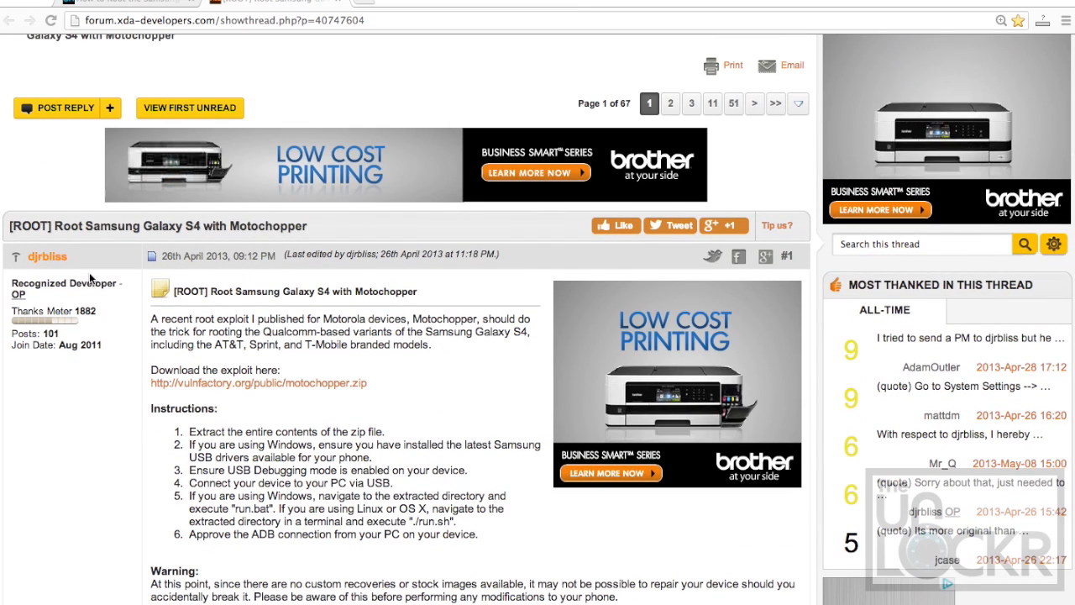
scroll(304, 383, down, 2)
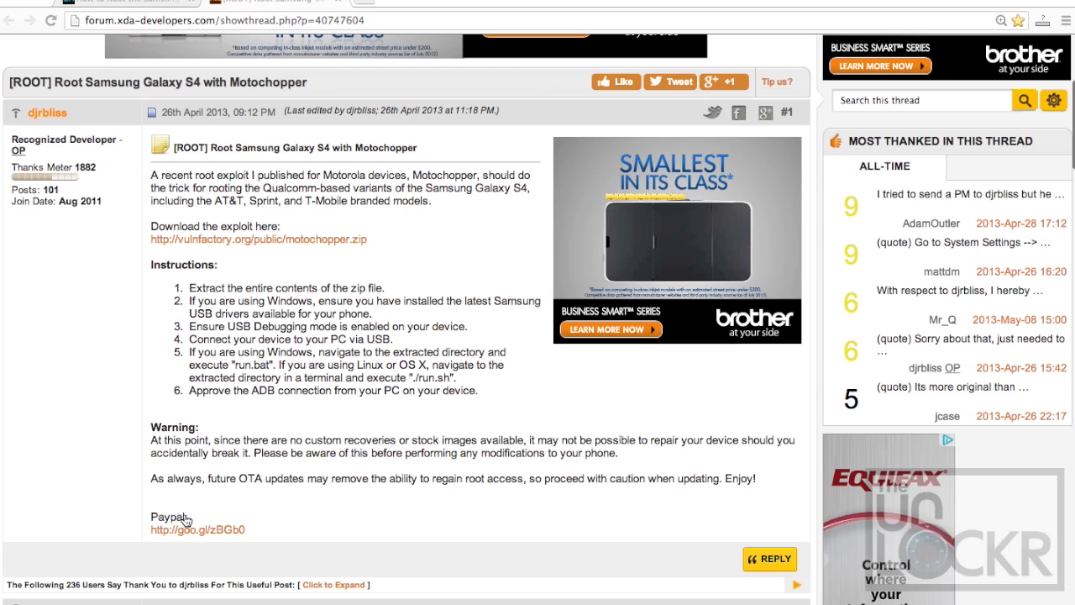
Download motochopper.zip from the vulnfactory.org link and save it to the Desktop.
click(225, 242)
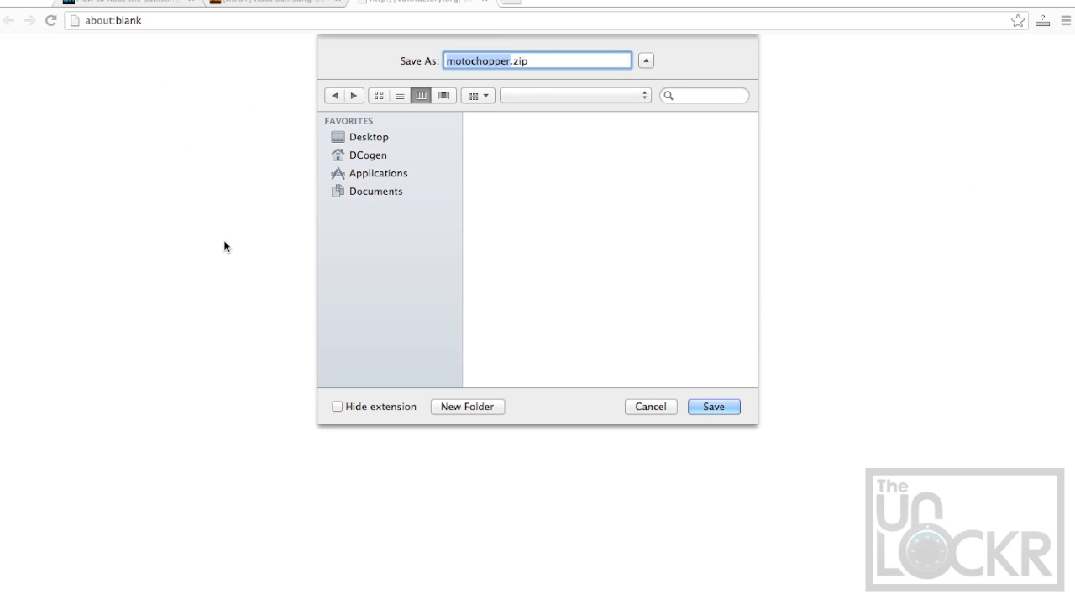
click(376, 142)
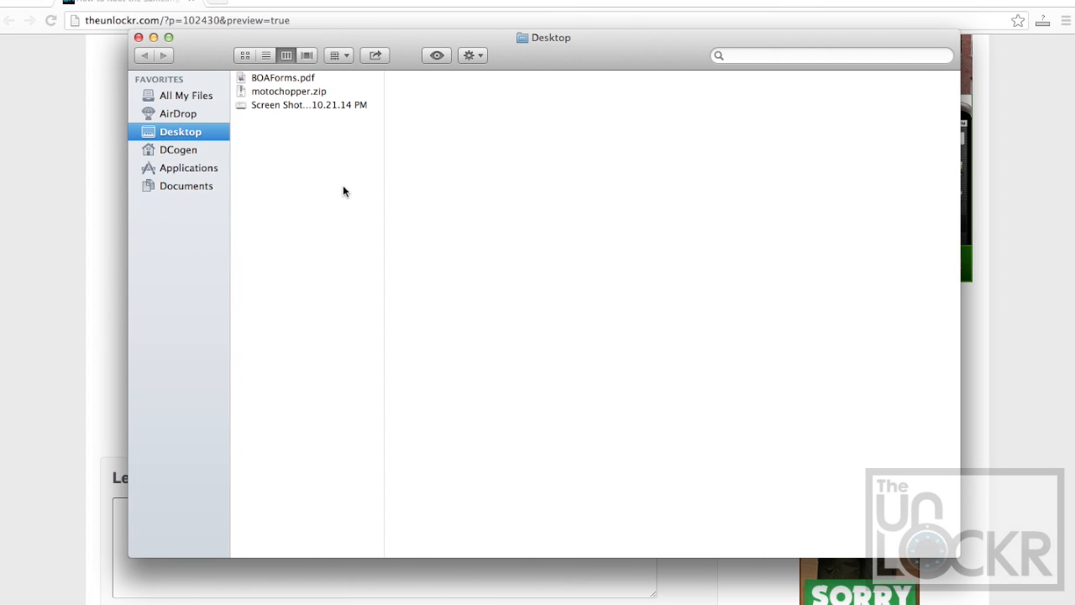
Extract motochopper.zip on the Desktop and preview run.sh inside the motochopper folder.
double_click(288, 91)
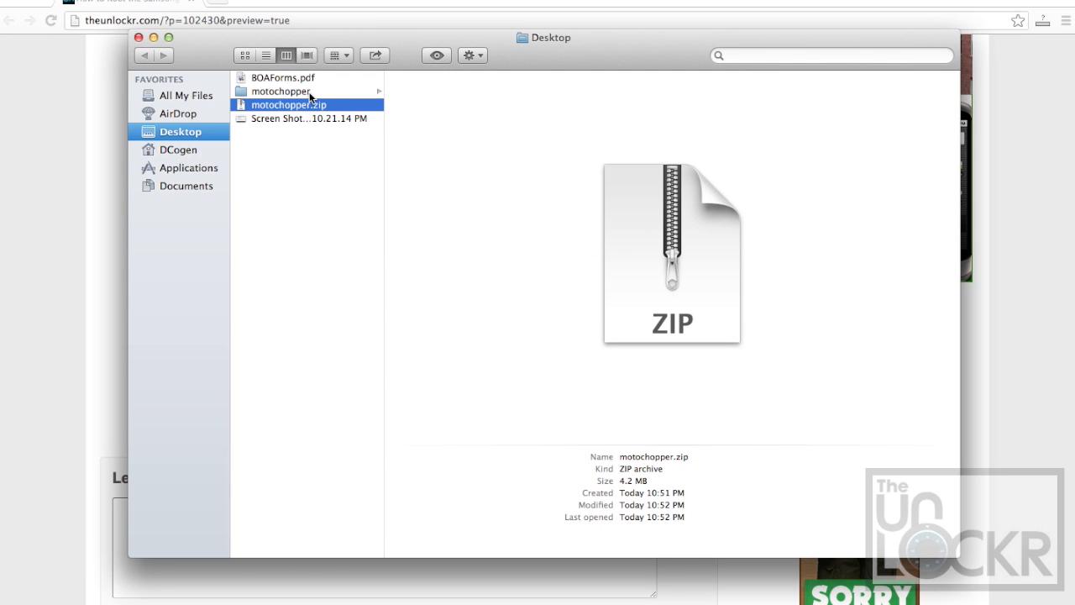
click(310, 93)
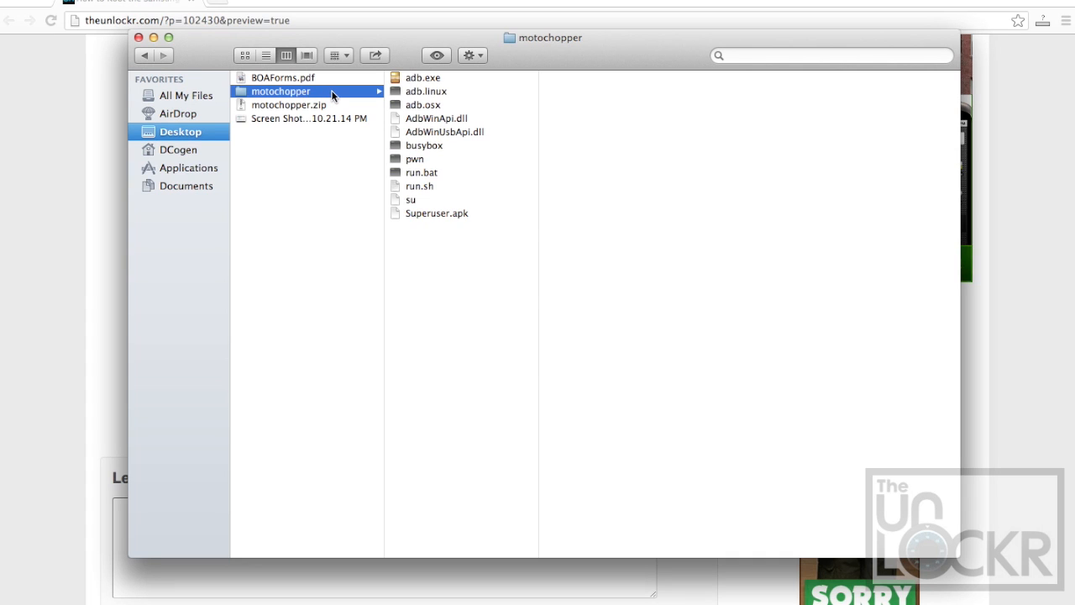
click(419, 186)
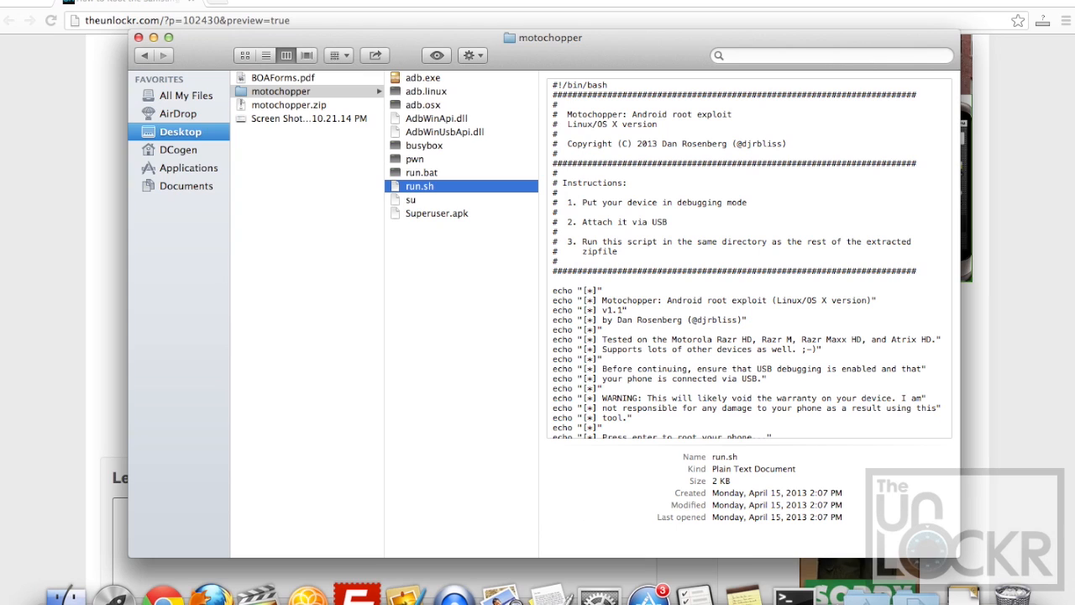
Start a new Terminal window and change into the Desktop folder.
click(793, 596)
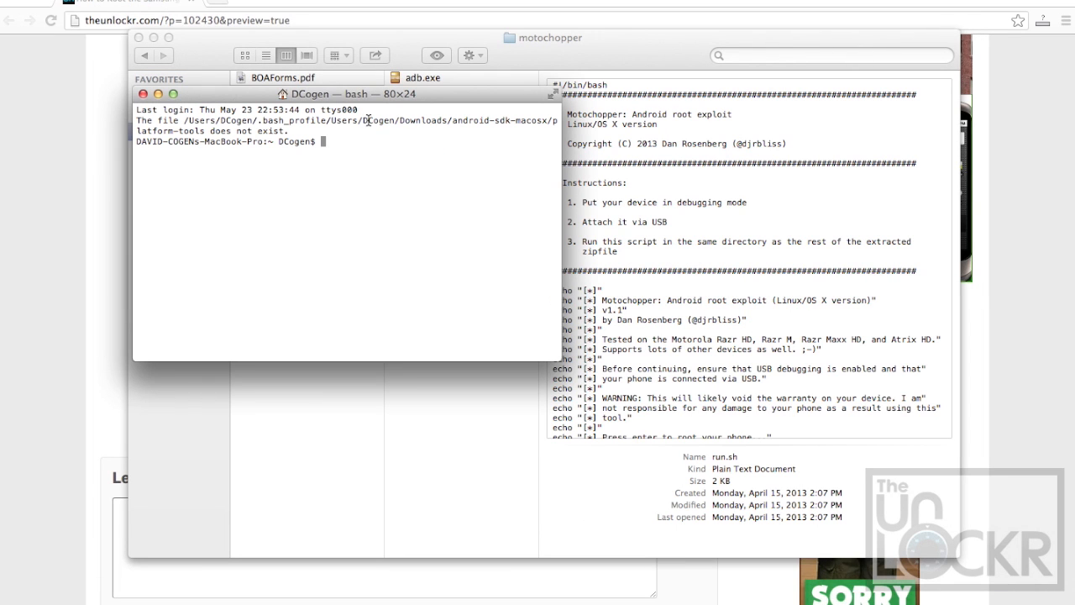
drag(357, 98, 583, 207)
text(cd motochopper)
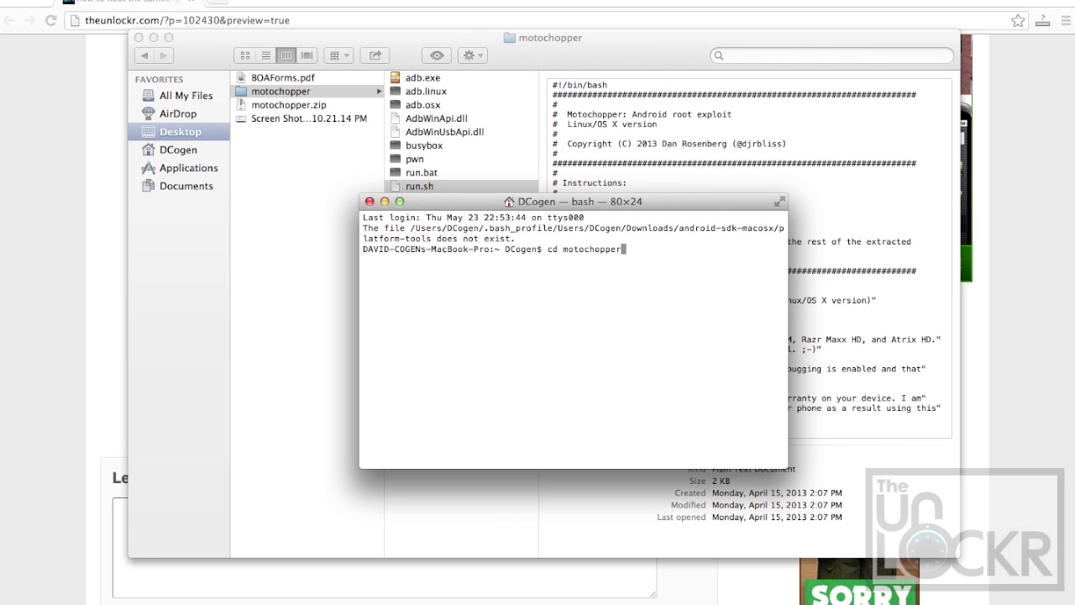
key(Return)
text(cd deskto)
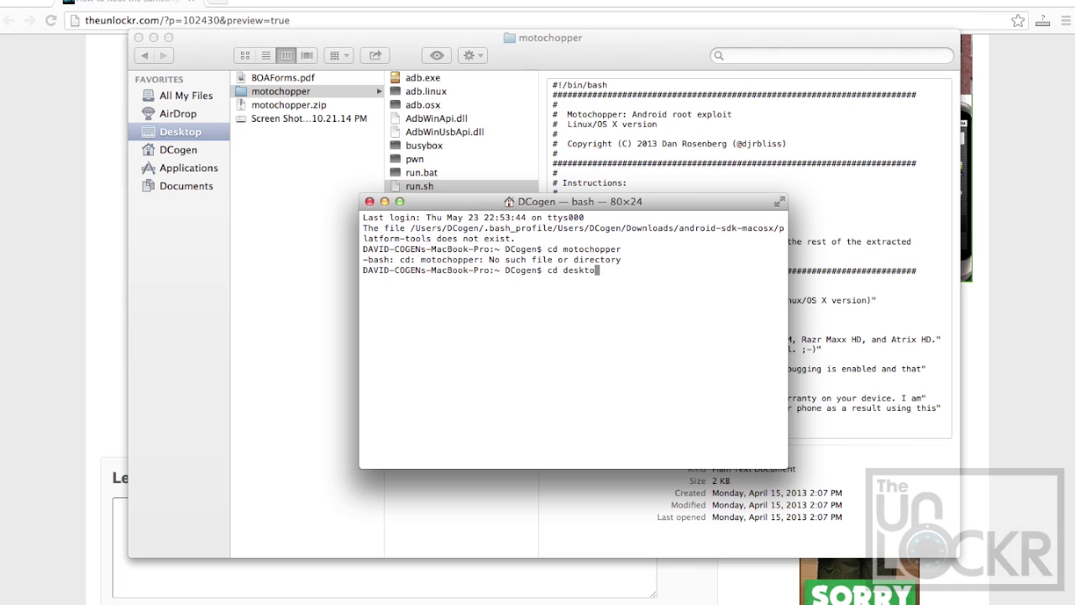
text(p)
key(Return)
text(cd moto)
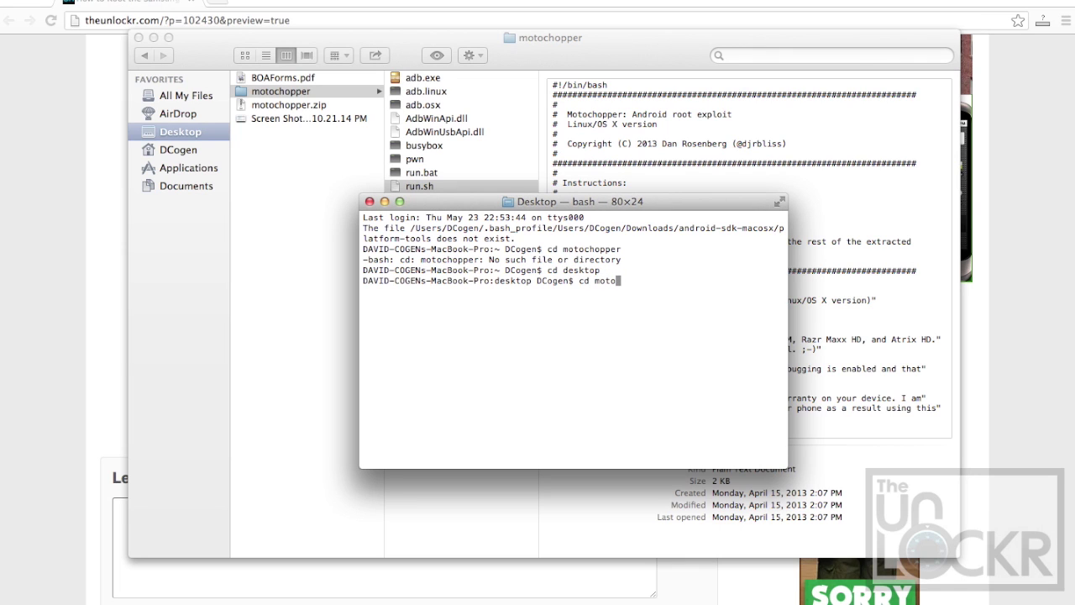
text(choppe)
text(r)
Change into the motochopper folder and launch ./run.sh to reach its root prompt.
key(Return)
text(./run.sh)
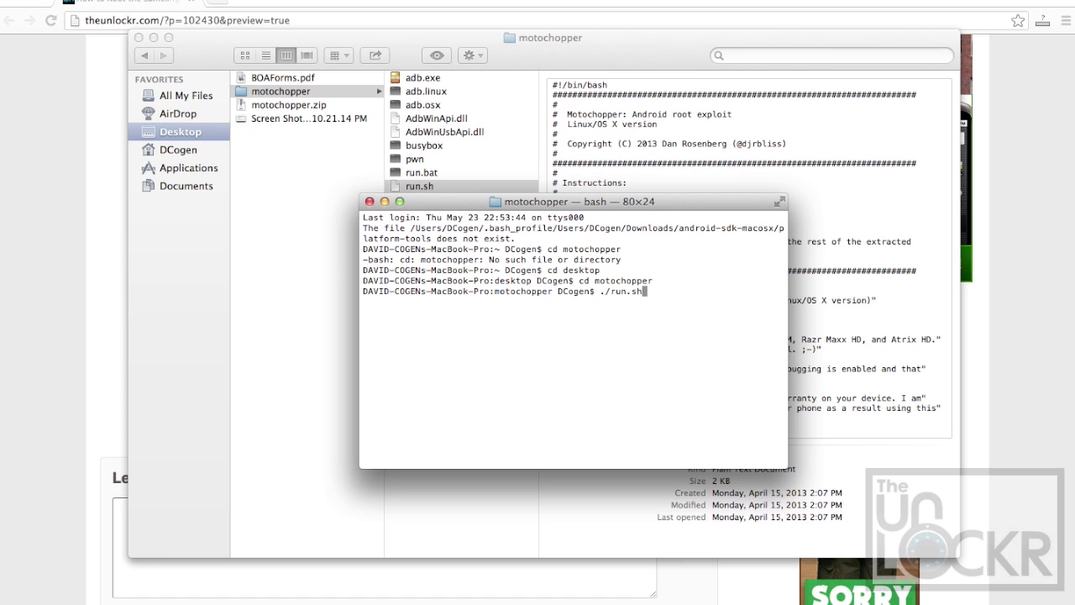
key(Return)
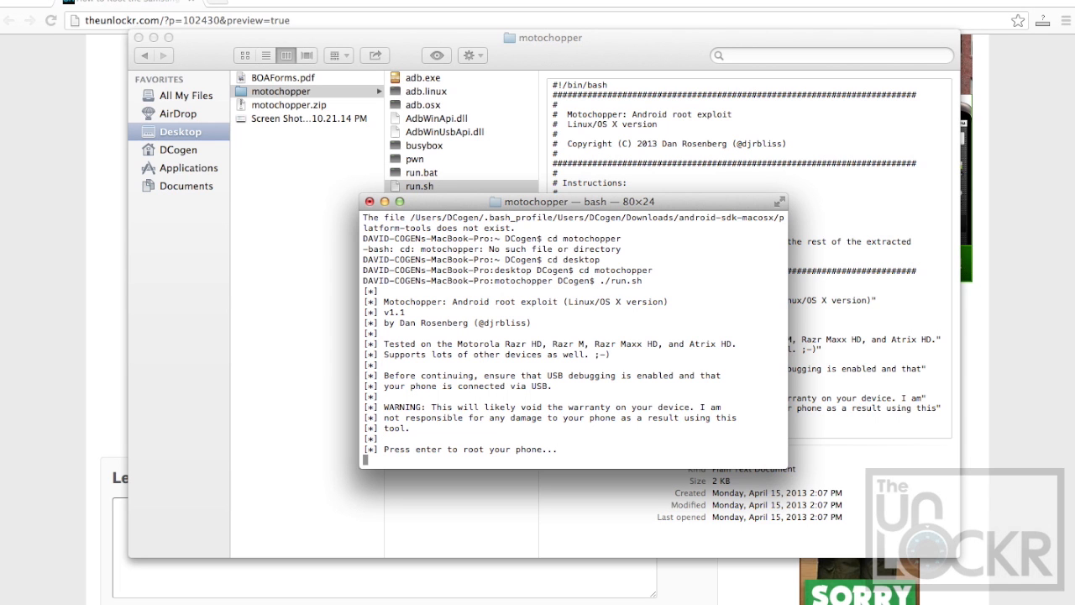
Confirm at the 'Press enter to root your phone' prompt so the exploit pushes and runs.
key(Return)
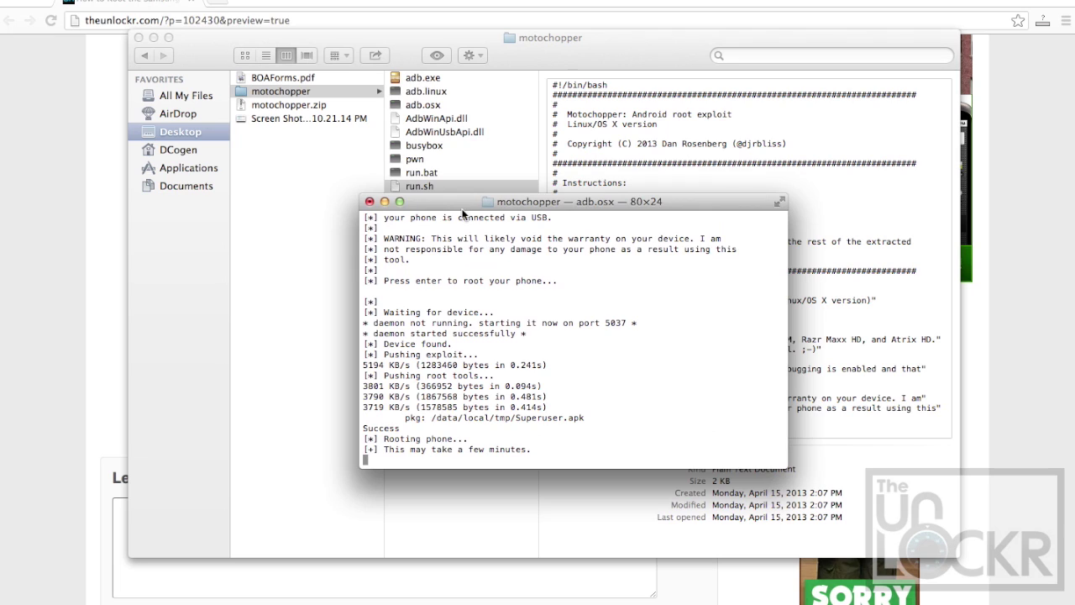
drag(461, 211, 404, 176)
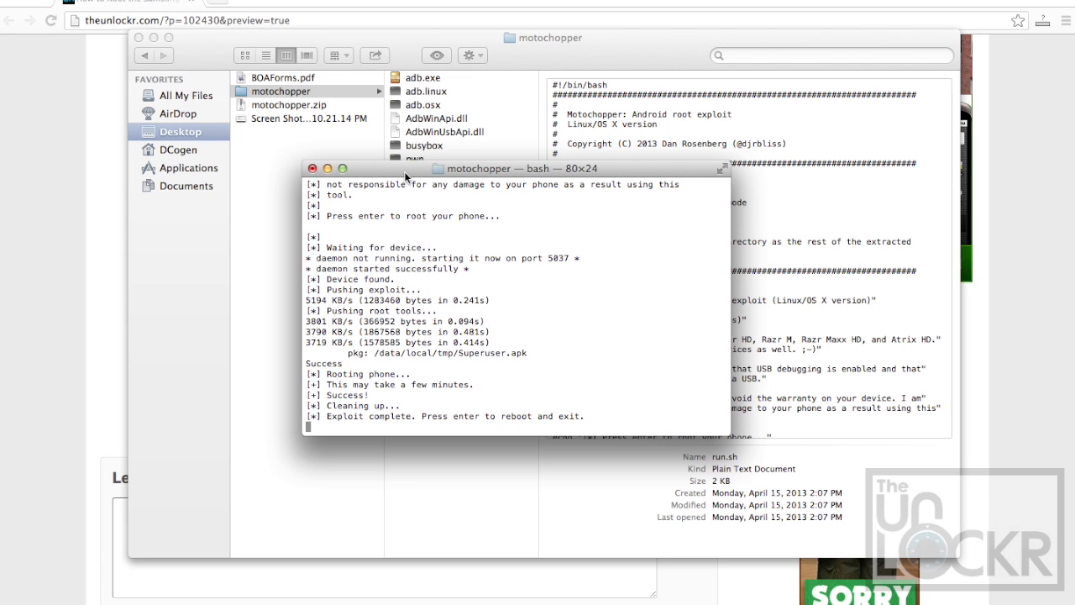
Confirm 'Exploit complete' to reboot the phone and exit the script.
key(Return)
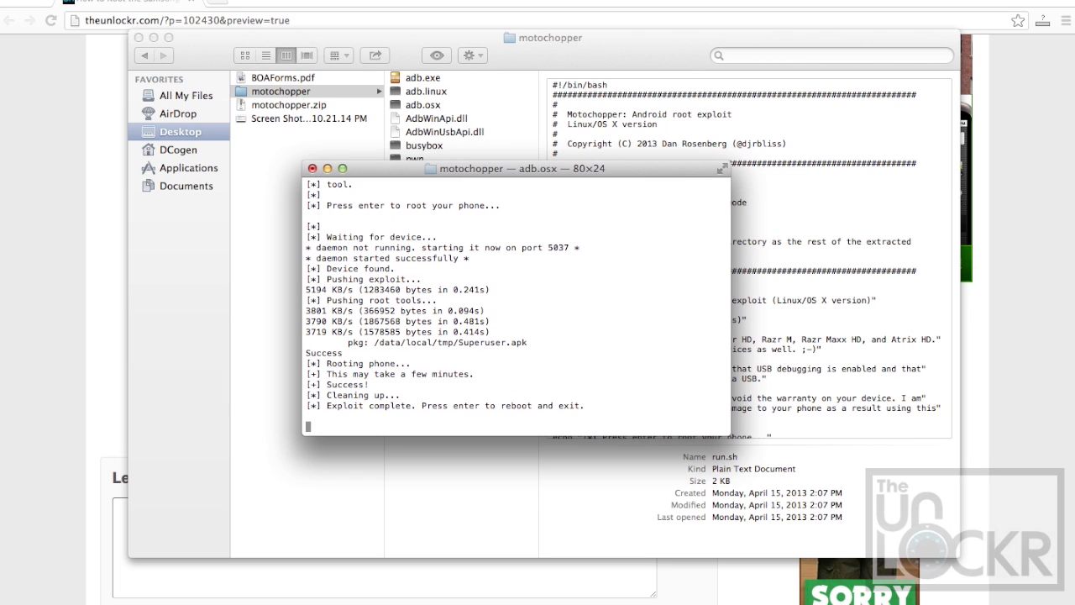